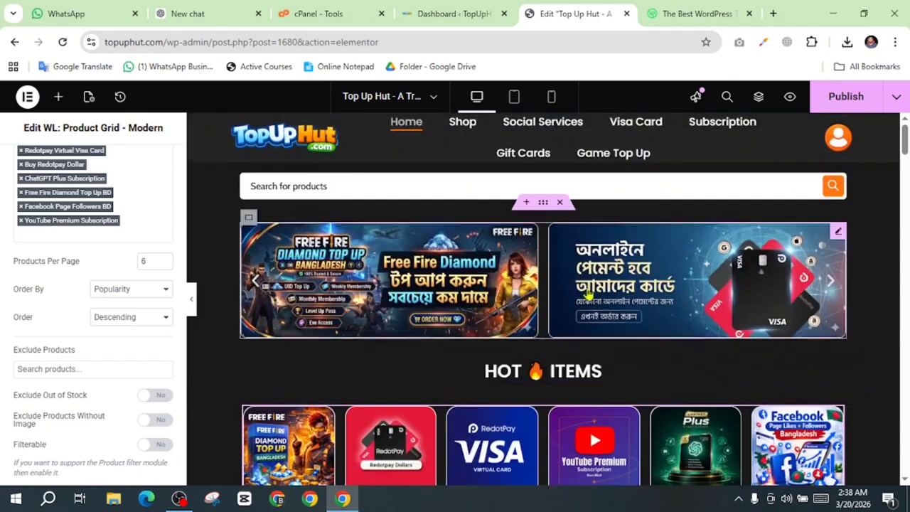
- Look over the Top Up Hut homepage in the editor and browse the readymade designs on the WP Creator BD site
{"action": "scroll", "coordinate": [656, 233], "scroll_direction": "down", "scroll_amount": 4}
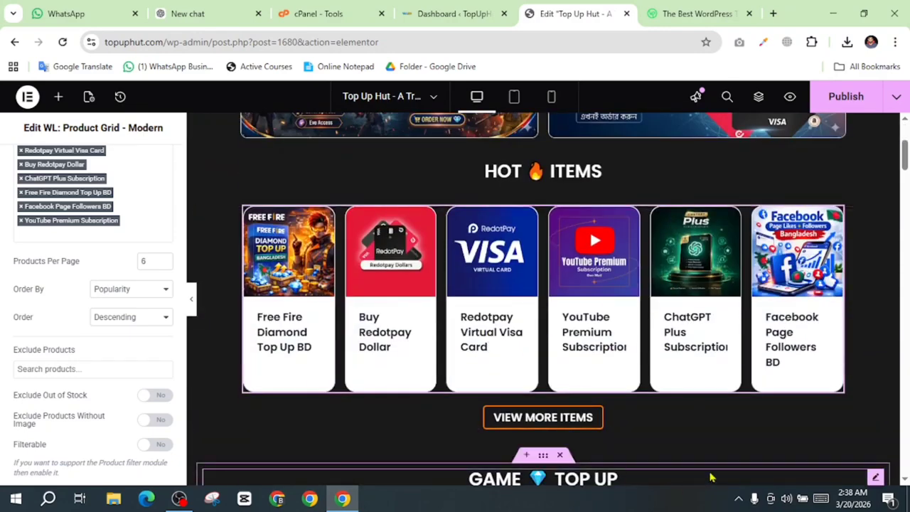
{"action": "scroll", "coordinate": [833, 381], "scroll_direction": "up", "scroll_amount": 2}
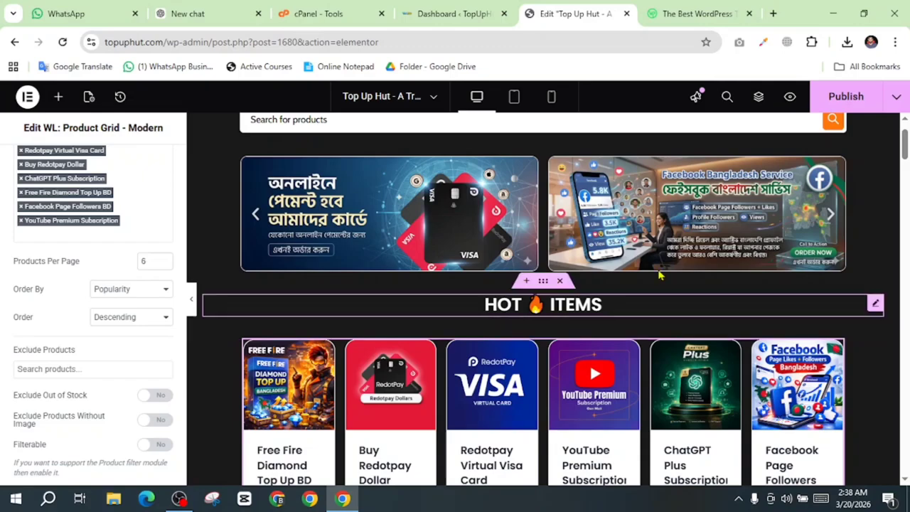
{"action": "left_click", "coordinate": [712, 14]}
{"action": "scroll", "coordinate": [339, 375], "scroll_direction": "down", "scroll_amount": 10}
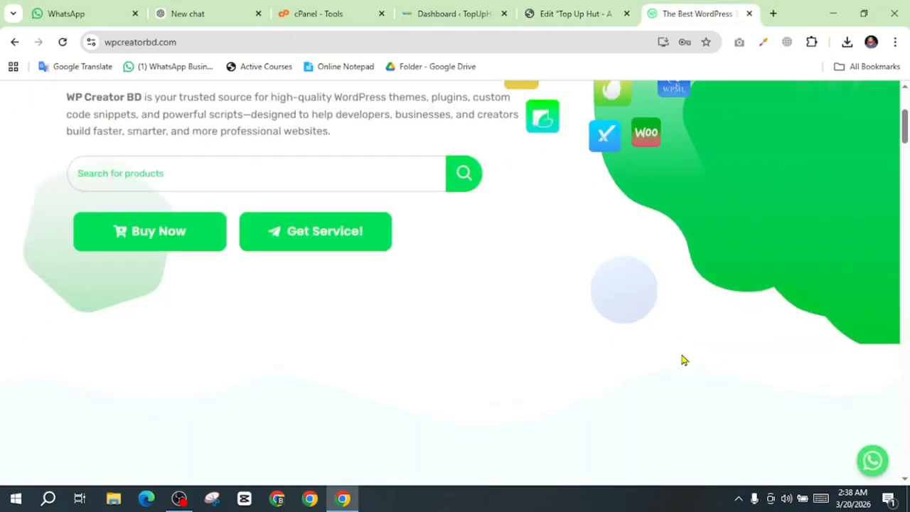
{"action": "scroll", "coordinate": [184, 387], "scroll_direction": "down", "scroll_amount": 3}
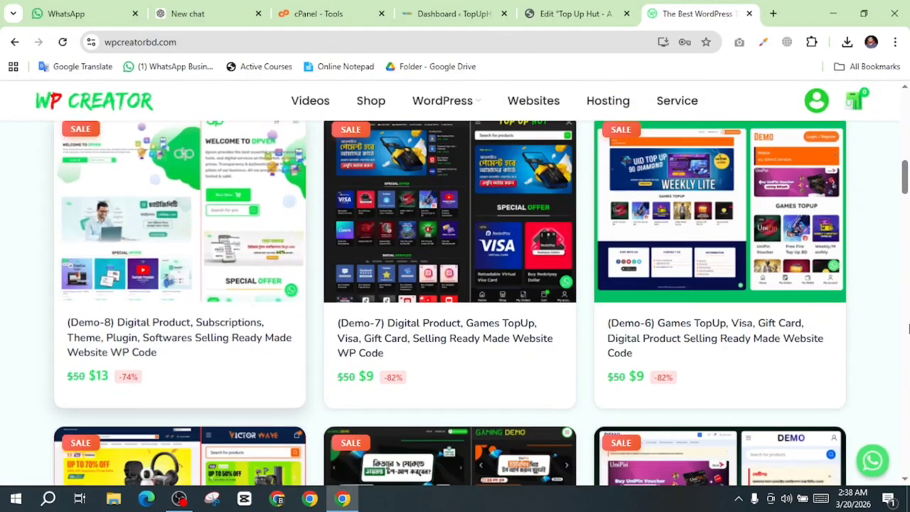
{"action": "scroll", "coordinate": [633, 322], "scroll_direction": "down", "scroll_amount": 3}
{"action": "scroll", "coordinate": [633, 322], "scroll_direction": "down", "scroll_amount": 3}
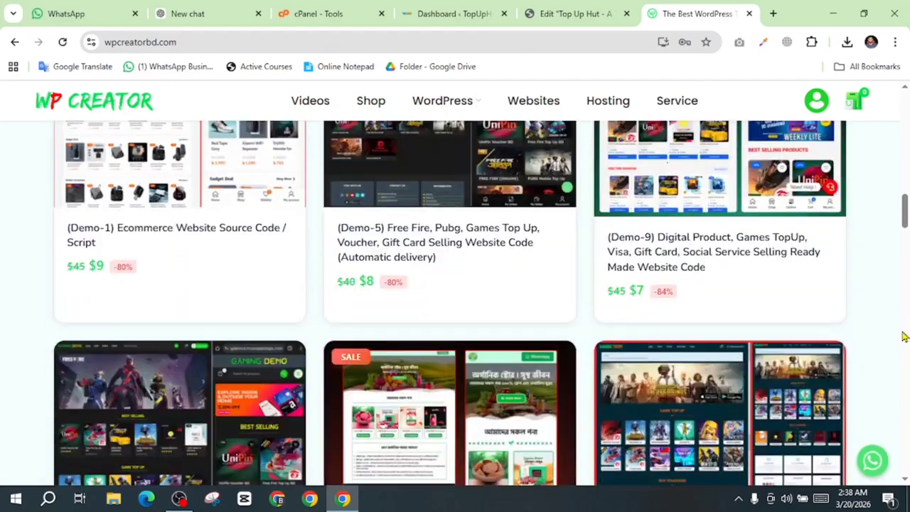
{"action": "scroll", "coordinate": [304, 354], "scroll_direction": "down", "scroll_amount": 4}
{"action": "scroll", "coordinate": [853, 370], "scroll_direction": "down", "scroll_amount": 4}
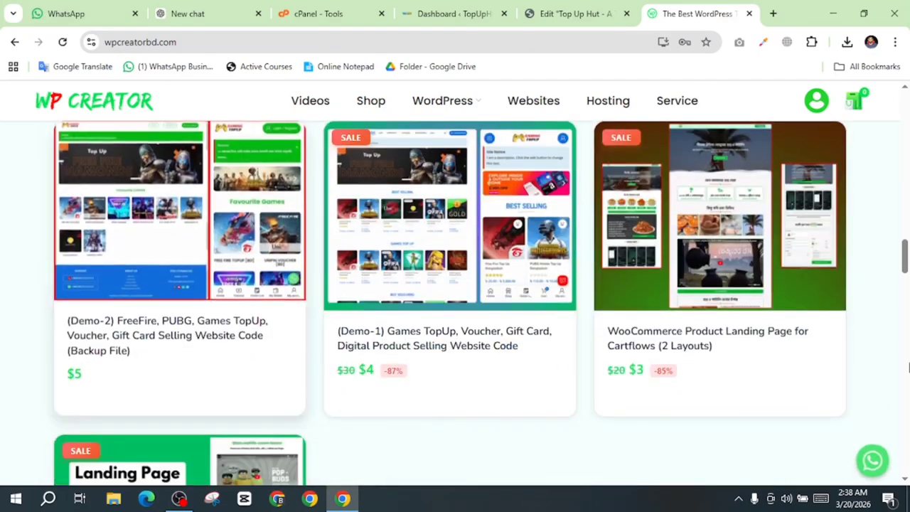
{"action": "scroll", "coordinate": [908, 367], "scroll_direction": "up", "scroll_amount": 14}
{"action": "scroll", "coordinate": [909, 365], "scroll_direction": "up", "scroll_amount": 5}
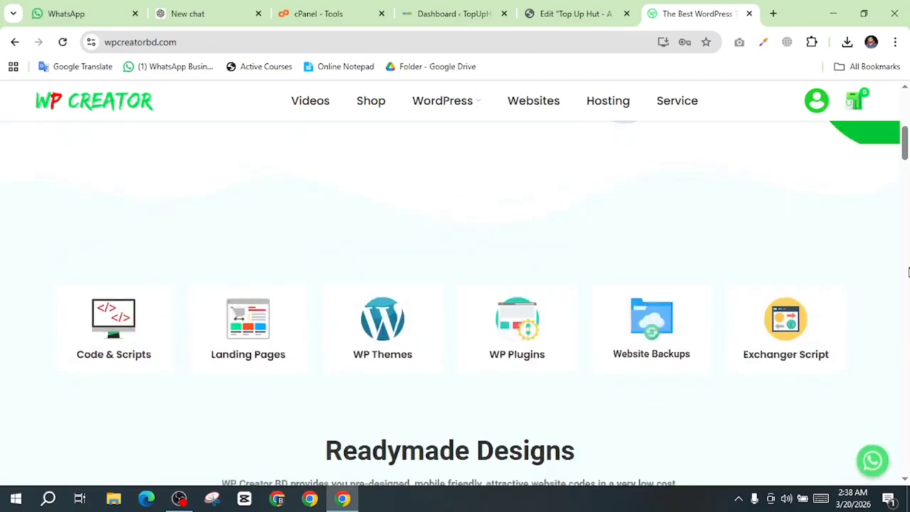
- Return to the Elementor editor and try to publish the Top Up Hut homepage
{"action": "key", "text": "ctrl+shift+Tab"}
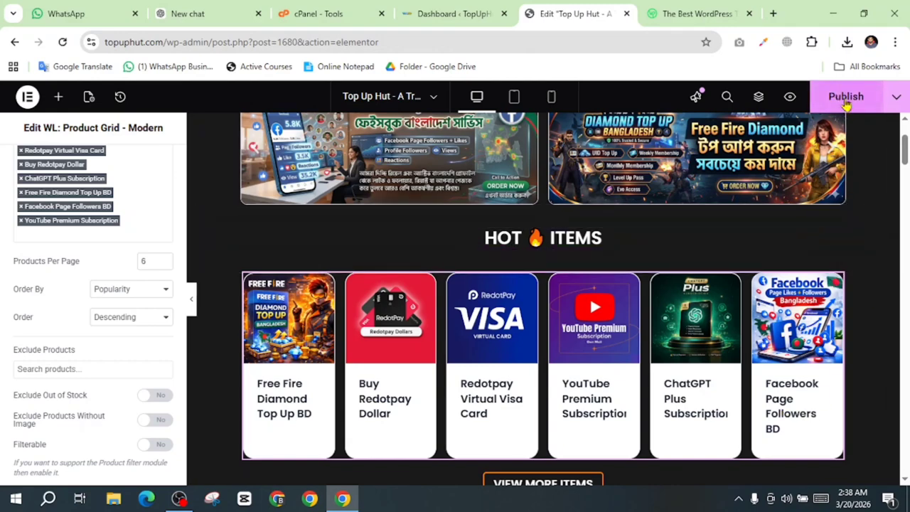
{"action": "left_click", "coordinate": [847, 101]}
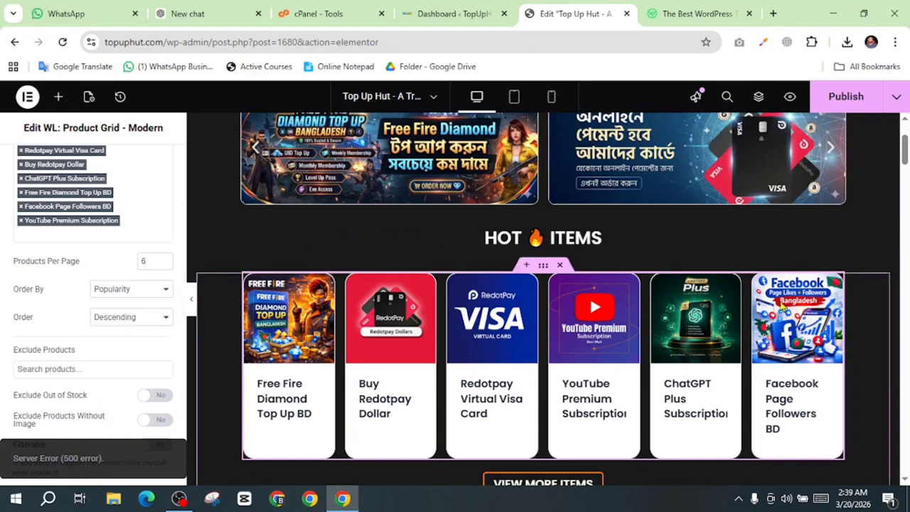
{"action": "scroll", "coordinate": [819, 342], "scroll_direction": "up", "scroll_amount": 2}
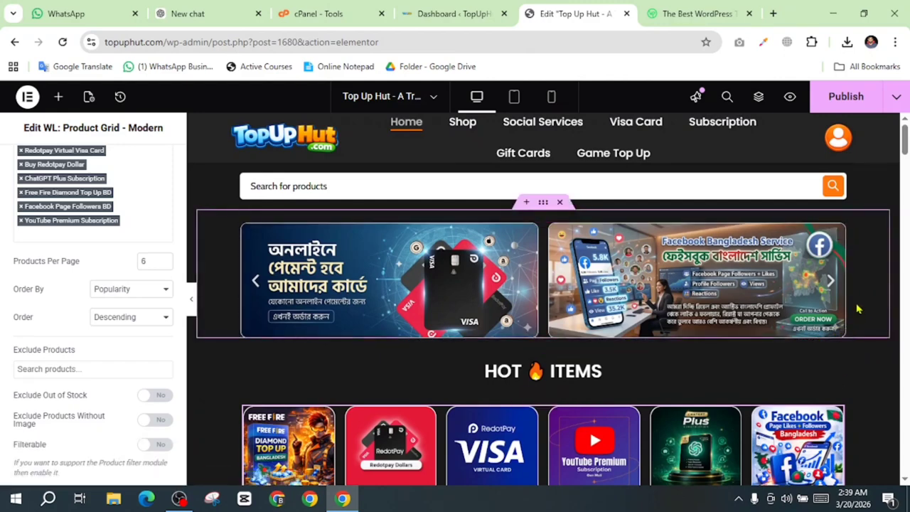
- Switch to the TopUpHut WordPress dashboard and open the page for adding a plugin
{"action": "left_click", "coordinate": [459, 14]}
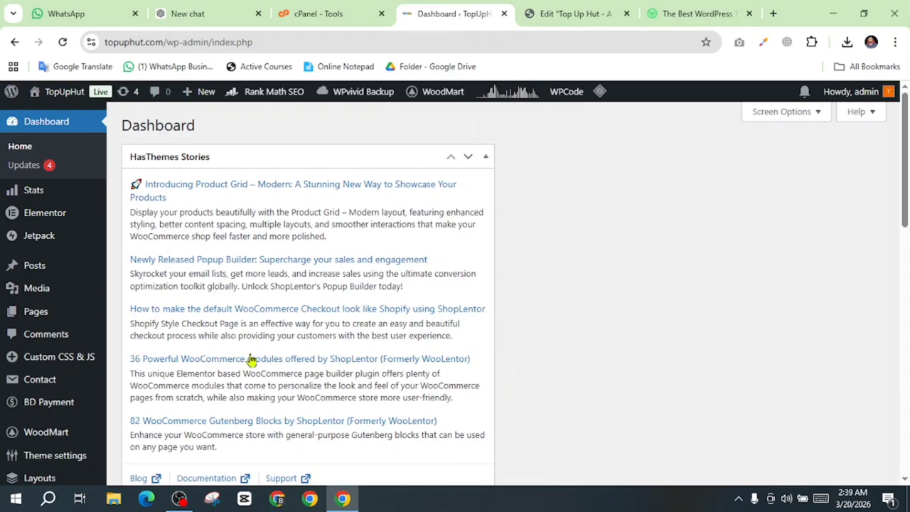
{"action": "scroll", "coordinate": [630, 276], "scroll_direction": "down", "scroll_amount": 5}
{"action": "scroll", "coordinate": [585, 278], "scroll_direction": "down", "scroll_amount": 1}
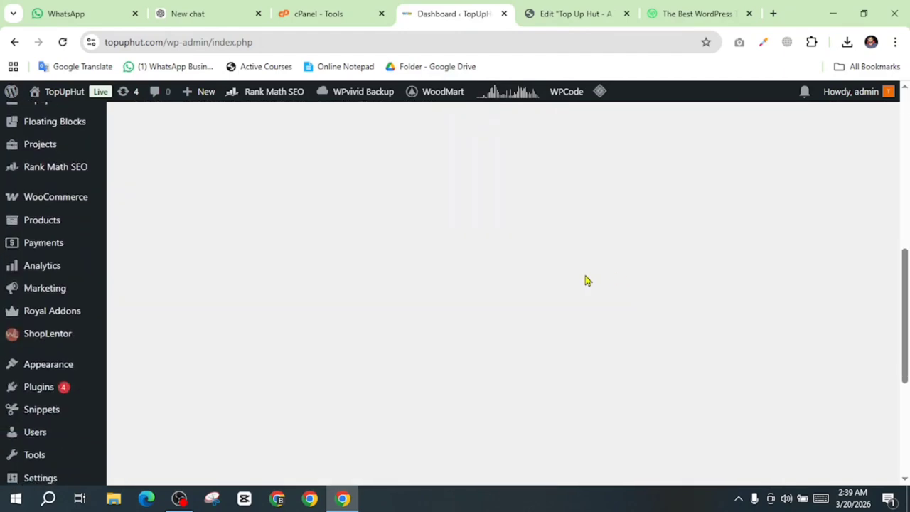
{"action": "mouse_move", "coordinate": [13, 326]}
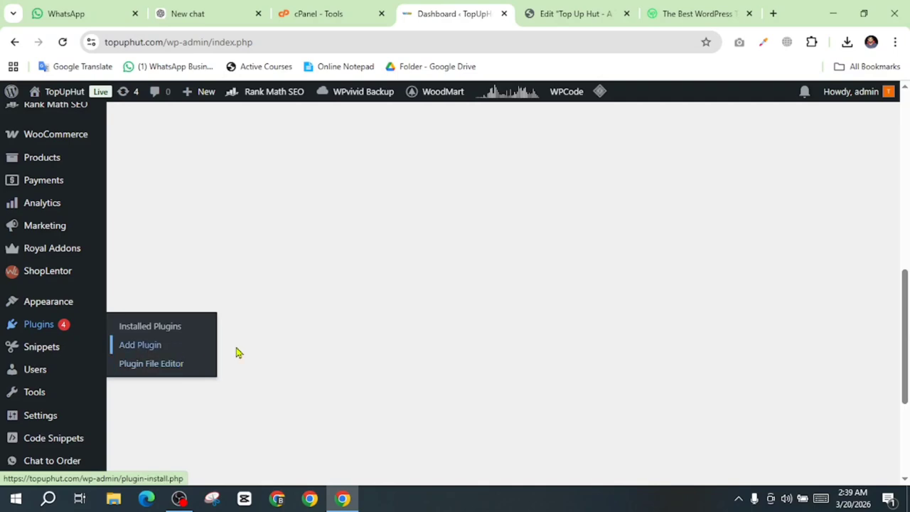
{"action": "left_click", "coordinate": [158, 346]}
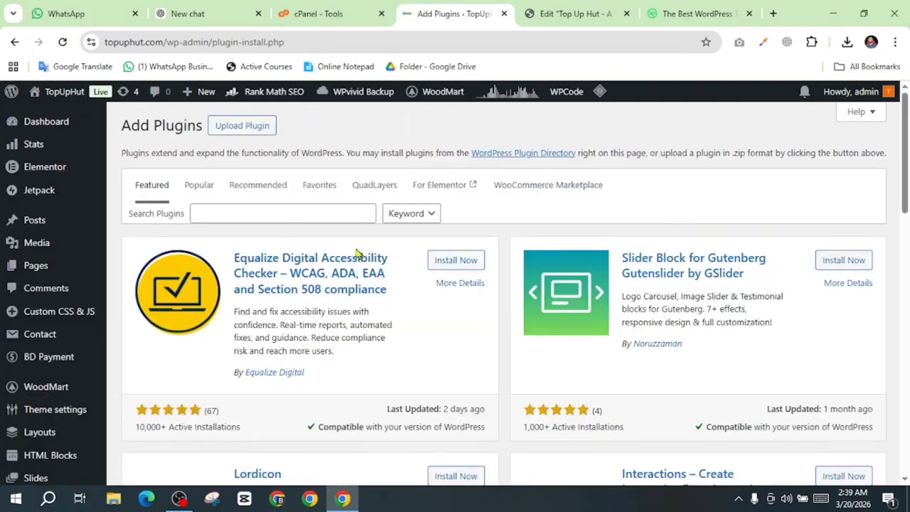
- Search the plugin directory for "wp optimize", and install and activate the WP-Optimize plugin
{"action": "scroll", "coordinate": [583, 299], "scroll_direction": "down", "scroll_amount": 4}
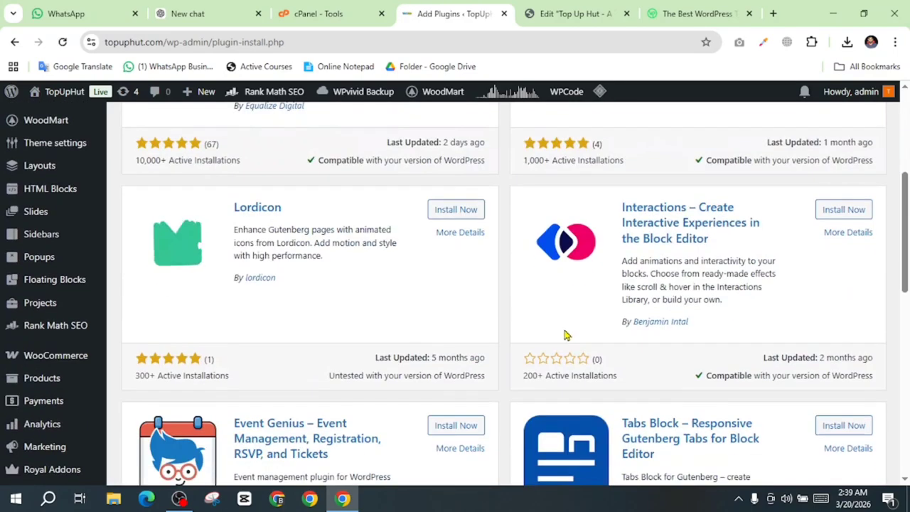
{"action": "scroll", "coordinate": [569, 336], "scroll_direction": "up", "scroll_amount": 4}
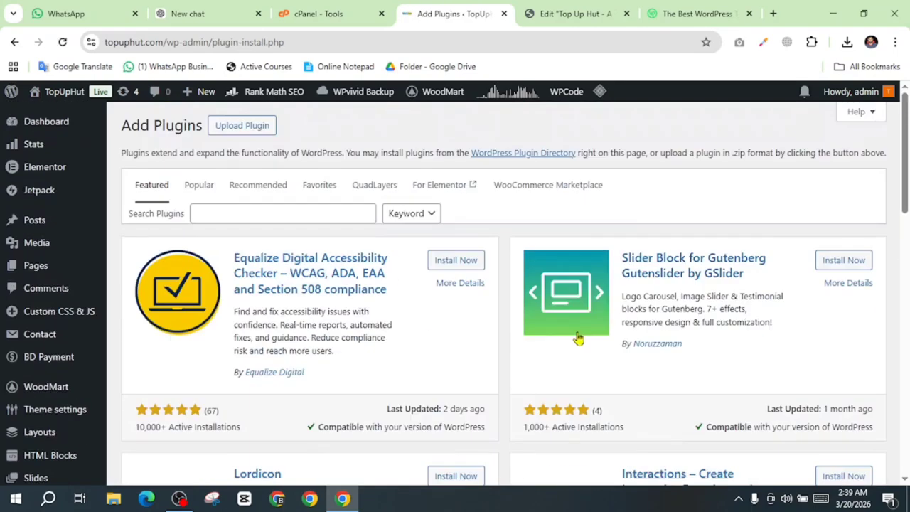
{"action": "left_click", "coordinate": [242, 214]}
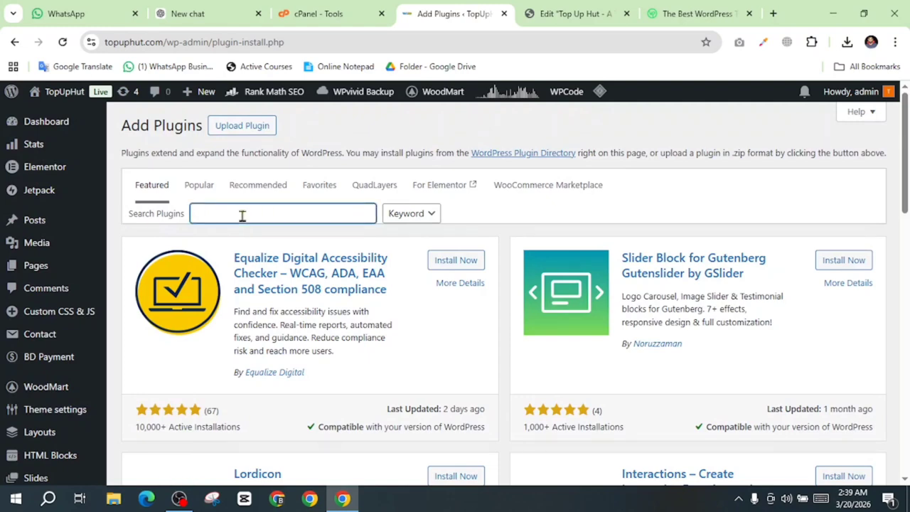
{"action": "type", "text": "wp optimize"}
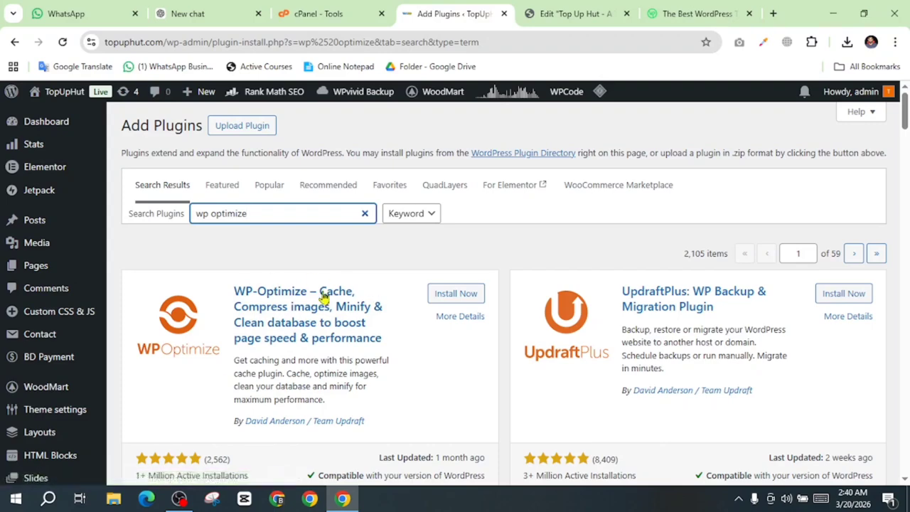
{"action": "scroll", "coordinate": [416, 393], "scroll_direction": "down", "scroll_amount": 2}
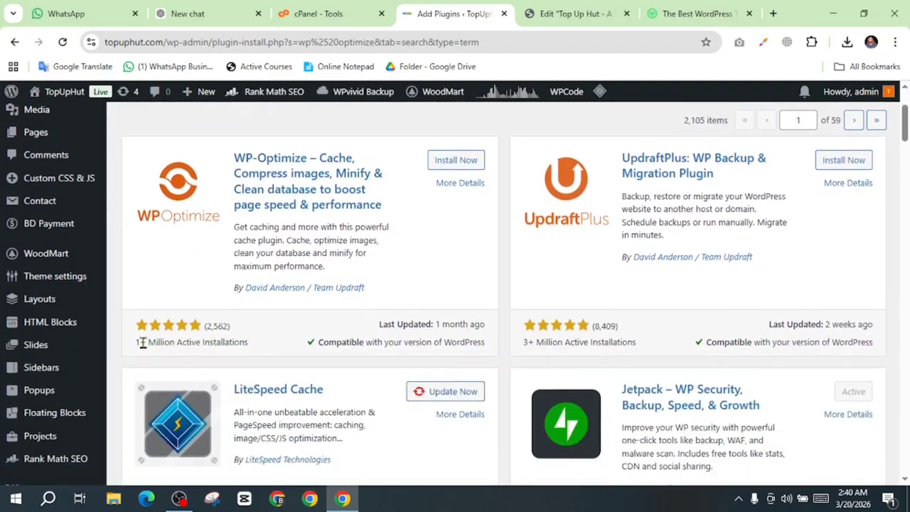
{"action": "scroll", "coordinate": [408, 343], "scroll_direction": "up", "scroll_amount": 2}
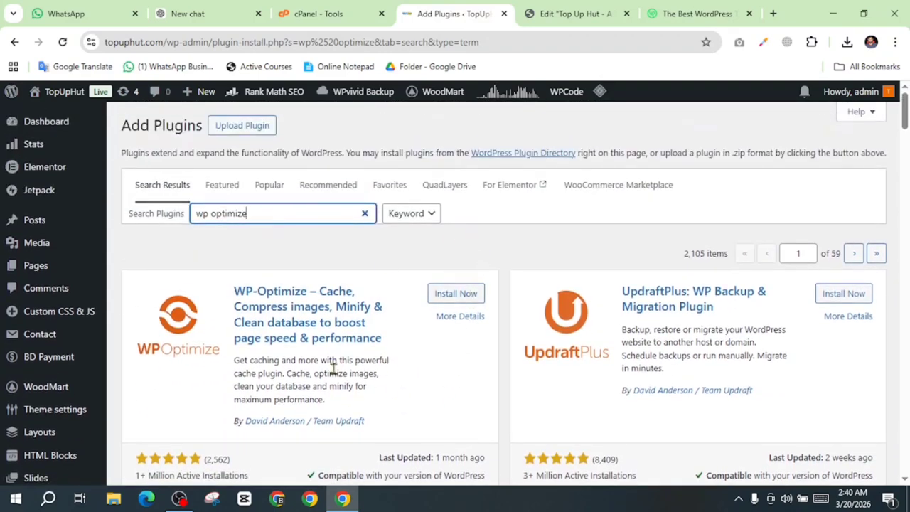
{"action": "left_click", "coordinate": [456, 294]}
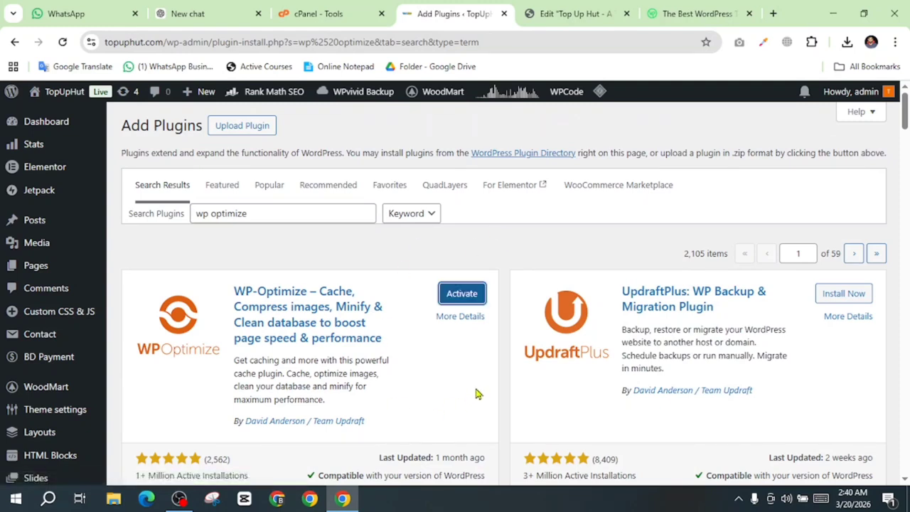
{"action": "left_click", "coordinate": [459, 295]}
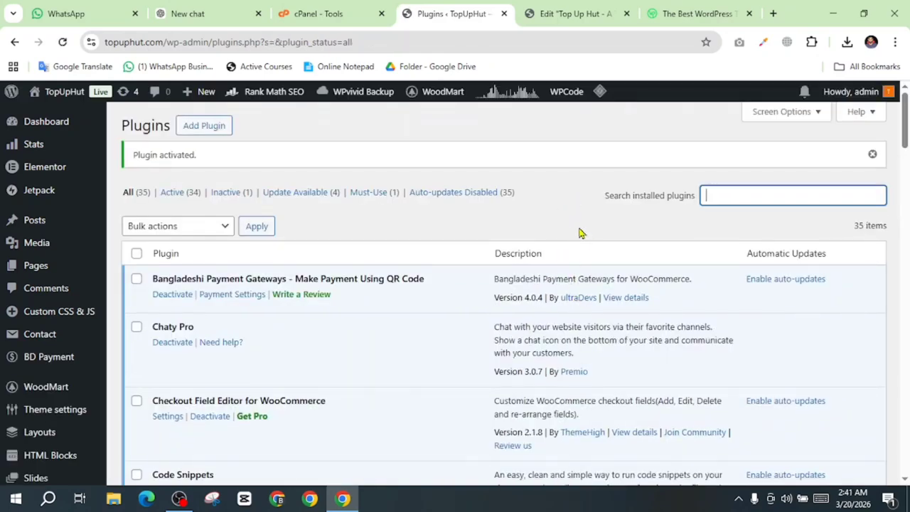
- Open WP-Optimize's Optimize page from its entry among the installed plugins and exit the welcome setup
{"action": "left_click", "coordinate": [301, 172]}
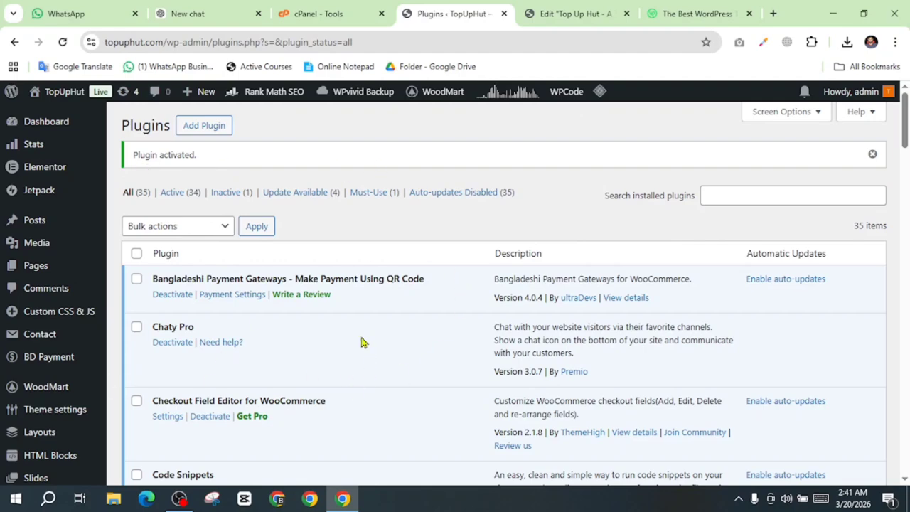
{"action": "scroll", "coordinate": [362, 343], "scroll_direction": "down", "scroll_amount": 5}
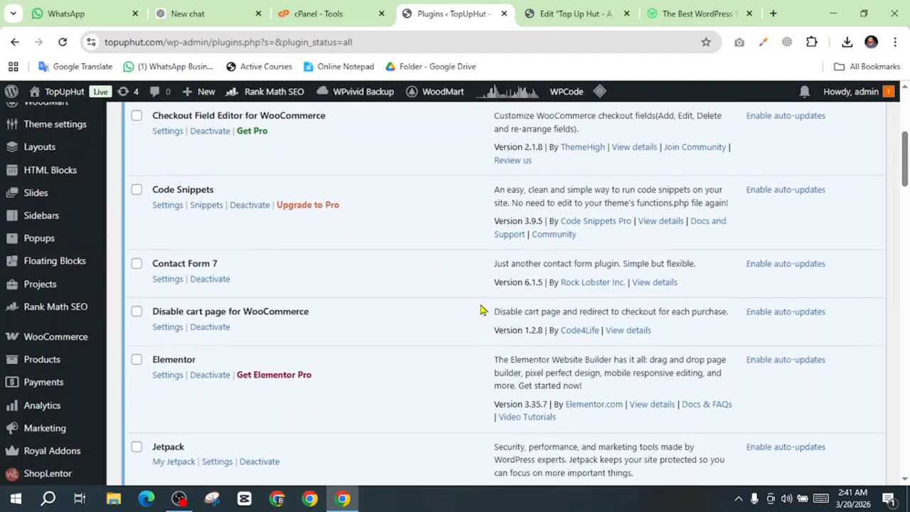
{"action": "scroll", "coordinate": [481, 310], "scroll_direction": "down", "scroll_amount": 10}
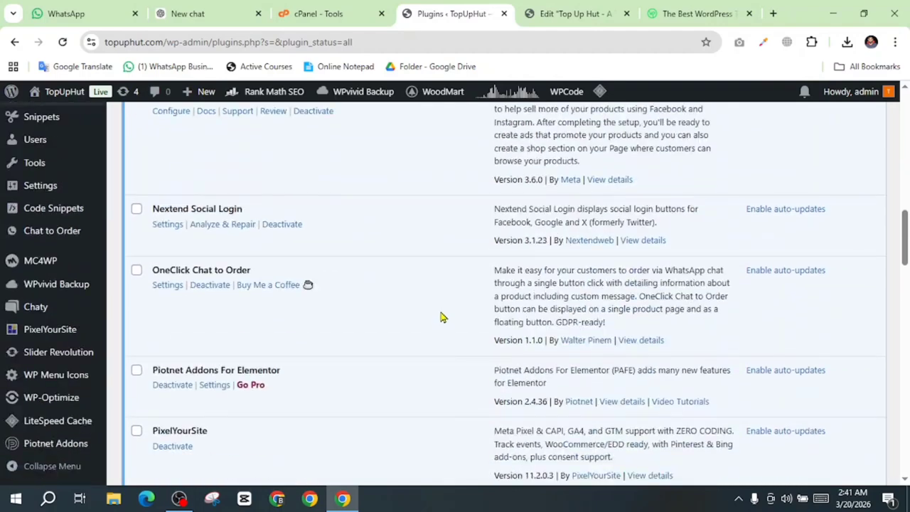
{"action": "scroll", "coordinate": [384, 284], "scroll_direction": "down", "scroll_amount": 10}
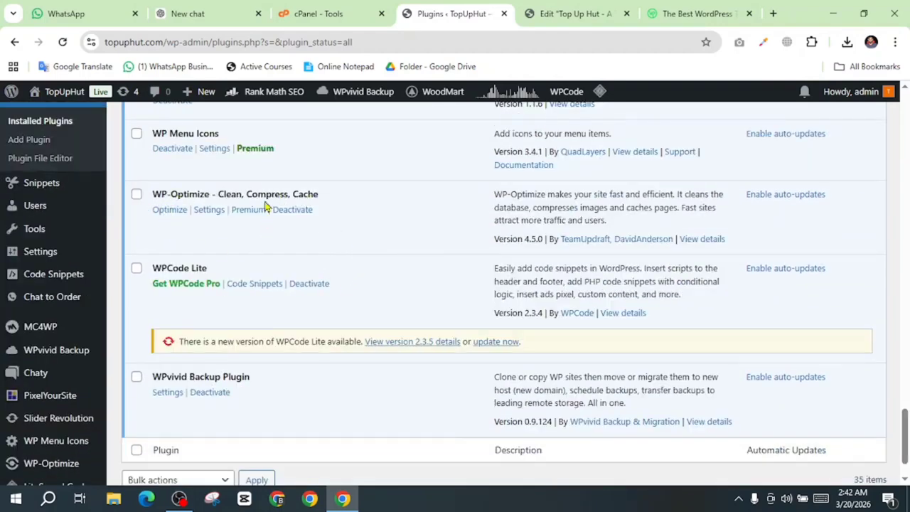
{"action": "left_click", "coordinate": [171, 211]}
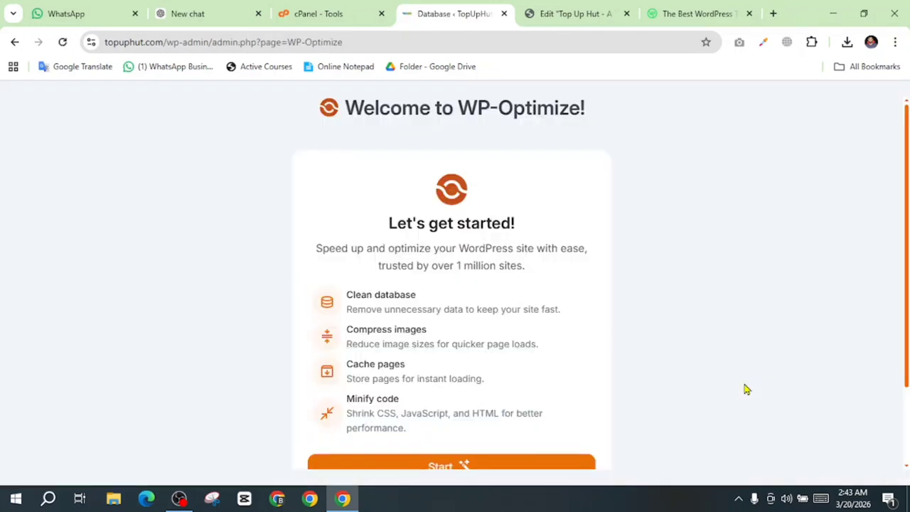
{"action": "scroll", "coordinate": [765, 388], "scroll_direction": "down", "scroll_amount": 2}
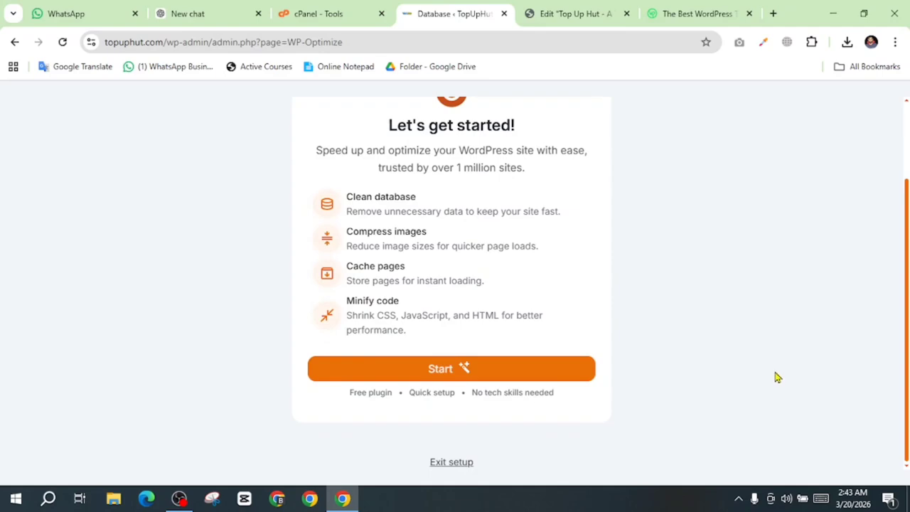
{"action": "left_click", "coordinate": [458, 463]}
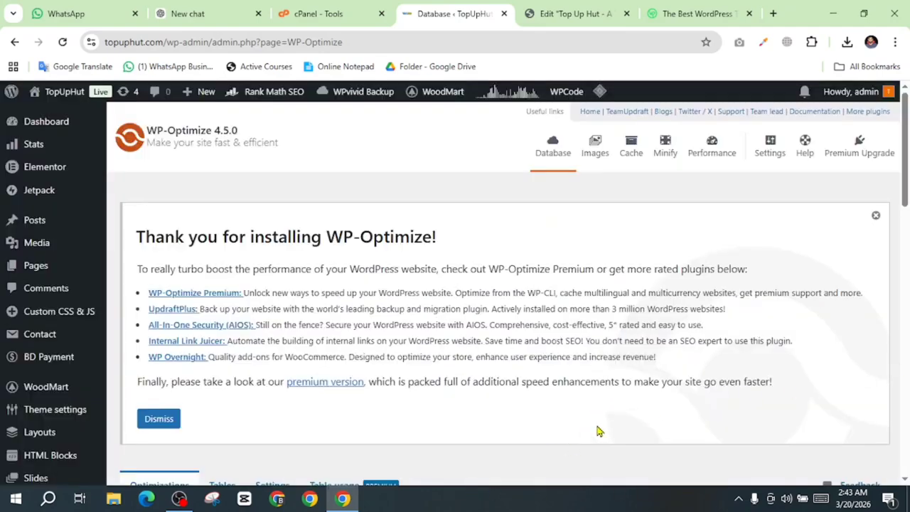
- Review the available database optimizations in WP-Optimize and which of them are selected to run
{"action": "scroll", "coordinate": [711, 355], "scroll_direction": "down", "scroll_amount": 8}
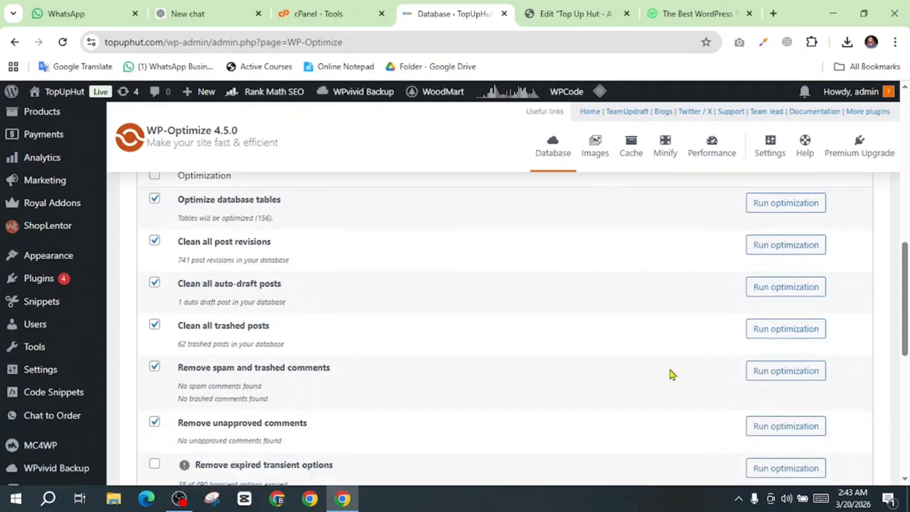
{"action": "scroll", "coordinate": [569, 376], "scroll_direction": "up", "scroll_amount": 3}
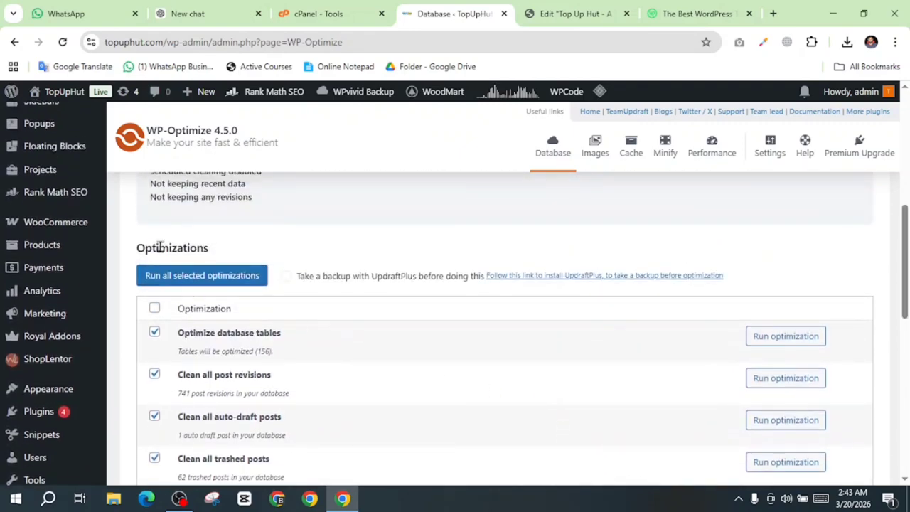
{"action": "scroll", "coordinate": [246, 304], "scroll_direction": "down", "scroll_amount": 2}
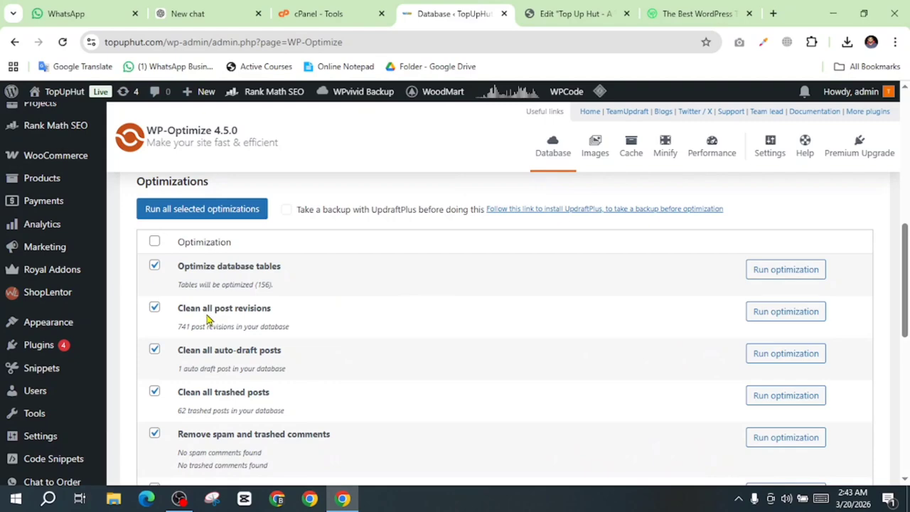
{"action": "scroll", "coordinate": [427, 324], "scroll_direction": "down", "scroll_amount": 2}
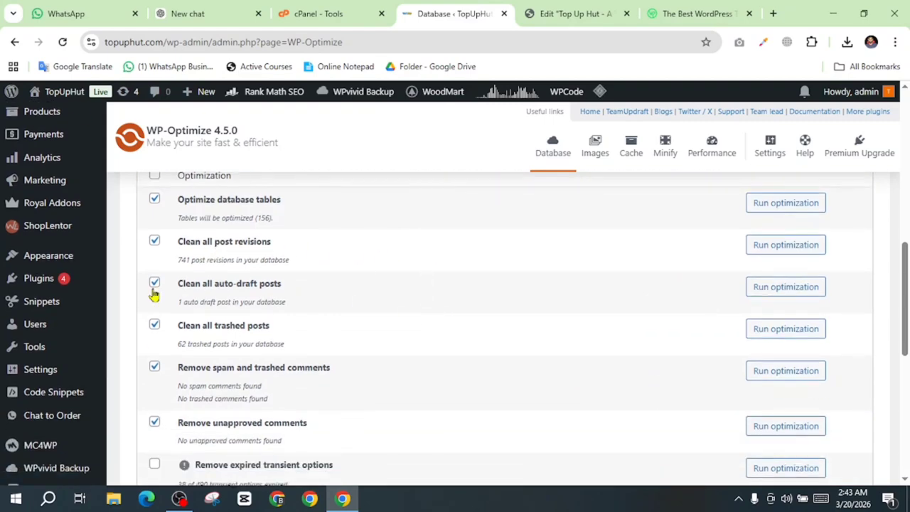
{"action": "scroll", "coordinate": [398, 312], "scroll_direction": "down", "scroll_amount": 4}
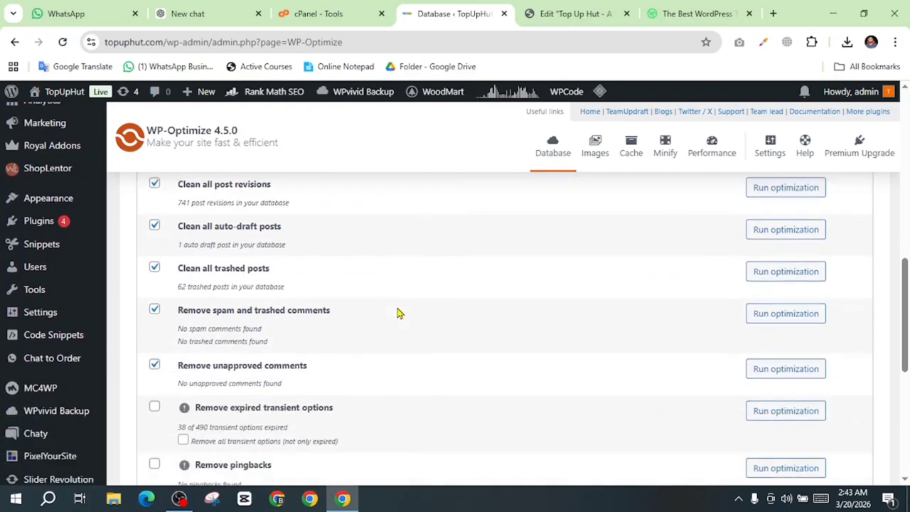
{"action": "scroll", "coordinate": [414, 320], "scroll_direction": "up", "scroll_amount": 6}
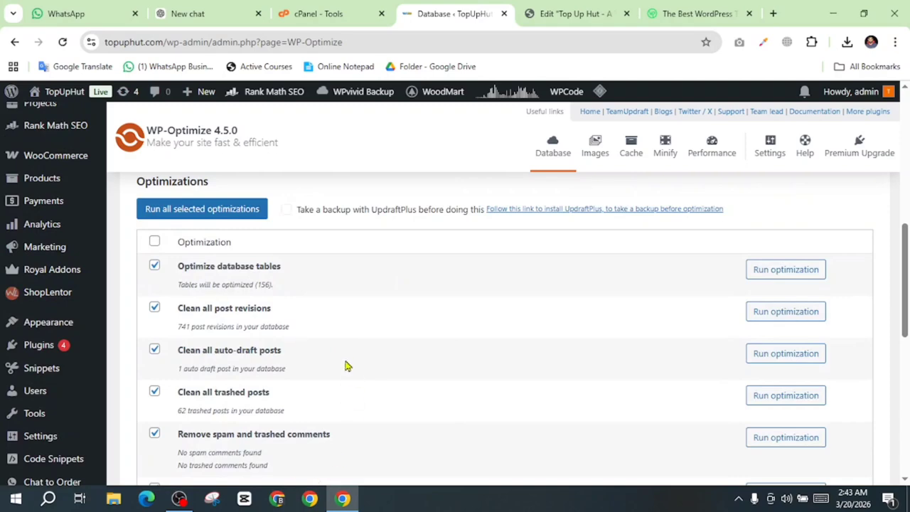
- Run all the selected database optimizations in WP-Optimize, leaving the UpdraftPlus backup option off
{"action": "scroll", "coordinate": [347, 365], "scroll_direction": "down", "scroll_amount": 6}
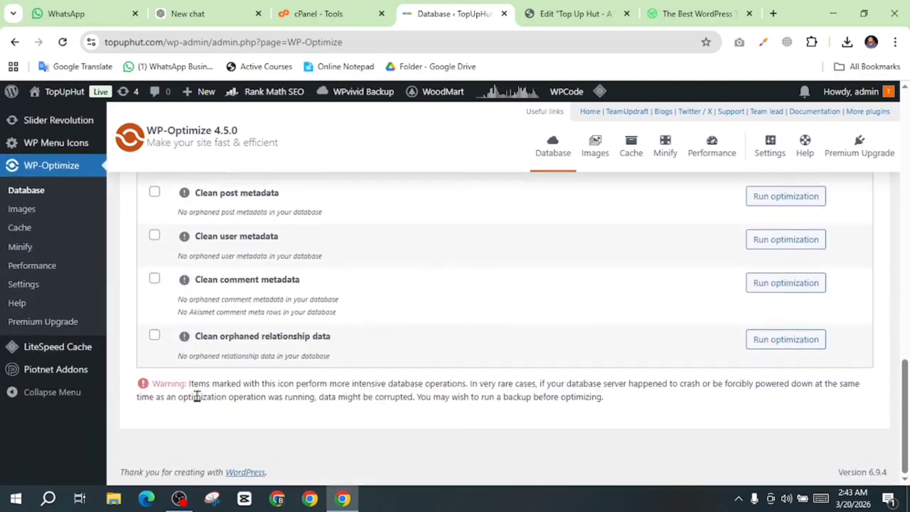
{"action": "scroll", "coordinate": [248, 346], "scroll_direction": "up", "scroll_amount": 6}
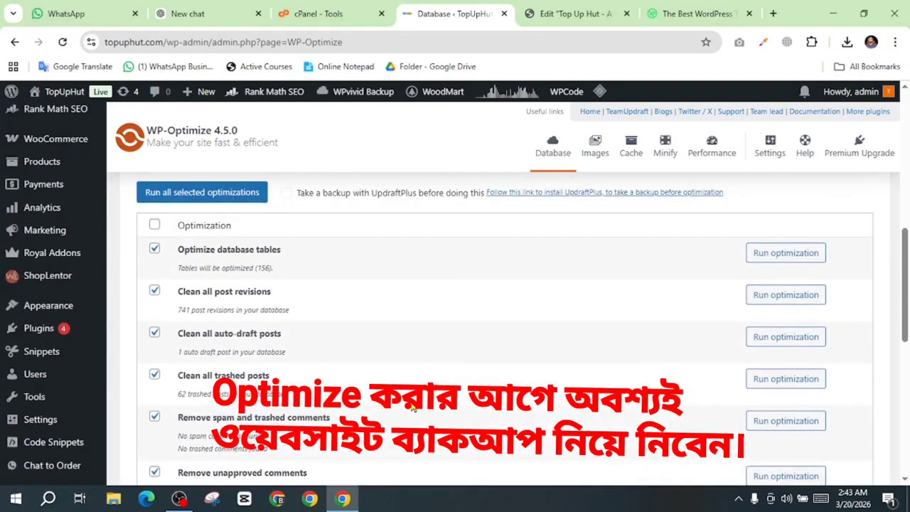
{"action": "scroll", "coordinate": [412, 406], "scroll_direction": "up", "scroll_amount": 1}
{"action": "scroll", "coordinate": [441, 406], "scroll_direction": "down", "scroll_amount": 1}
{"action": "scroll", "coordinate": [489, 292], "scroll_direction": "down", "scroll_amount": 1}
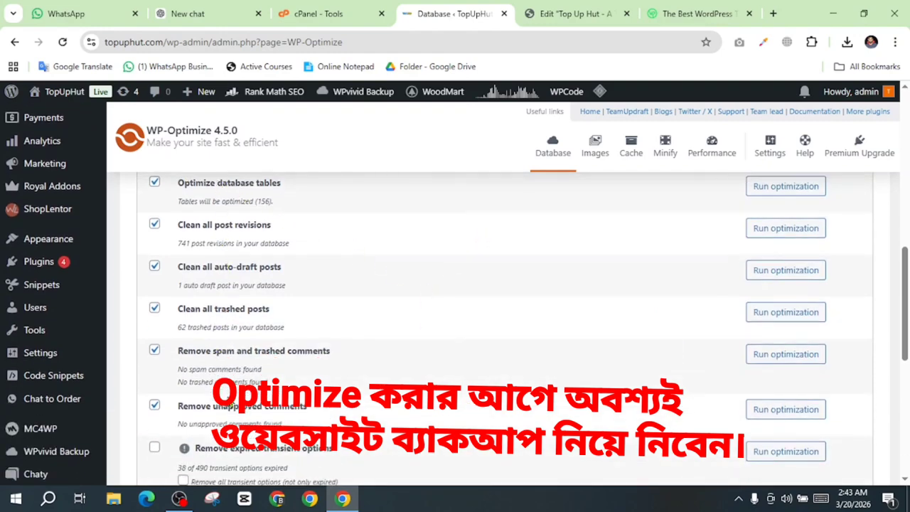
{"action": "scroll", "coordinate": [489, 368], "scroll_direction": "up", "scroll_amount": 1}
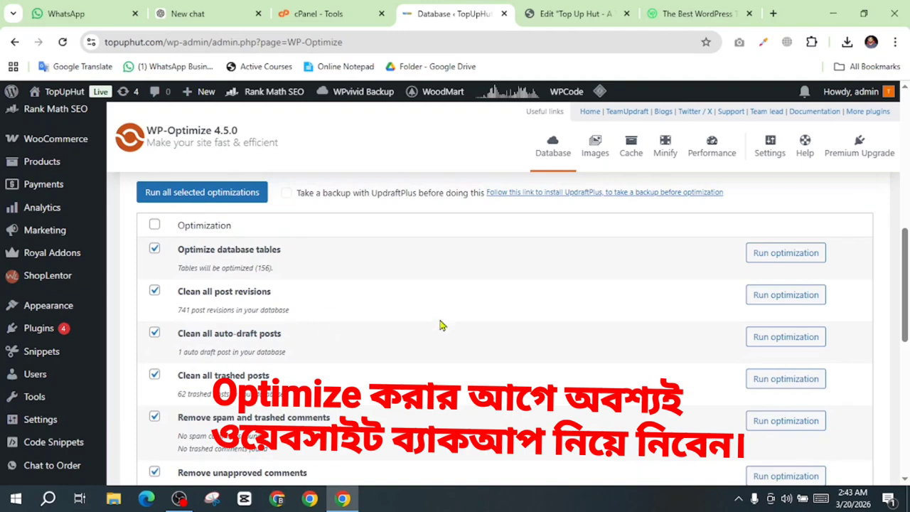
{"action": "scroll", "coordinate": [470, 395], "scroll_direction": "up", "scroll_amount": 1}
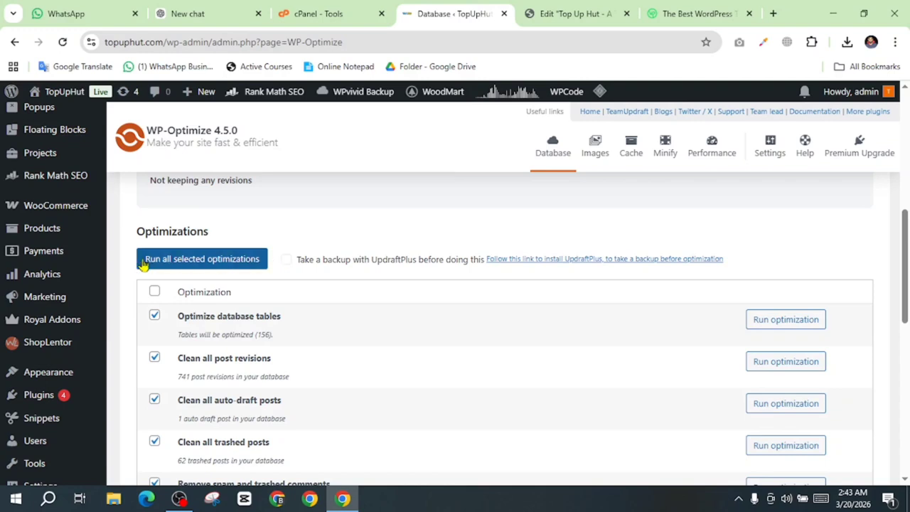
{"action": "left_click", "coordinate": [241, 262]}
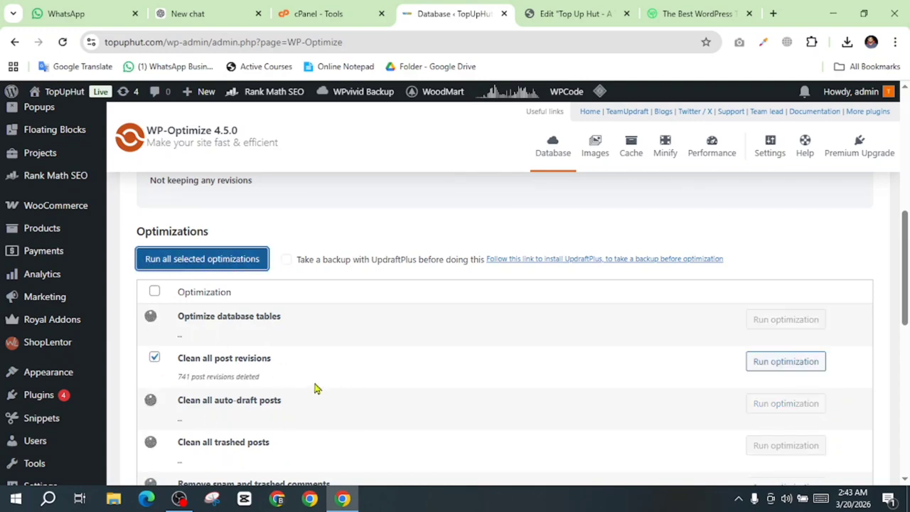
- Monitor the progress and outcome of each selected optimization in the WP-Optimize list
{"action": "scroll", "coordinate": [315, 386], "scroll_direction": "down", "scroll_amount": 2}
{"action": "scroll", "coordinate": [497, 395], "scroll_direction": "up", "scroll_amount": 1}
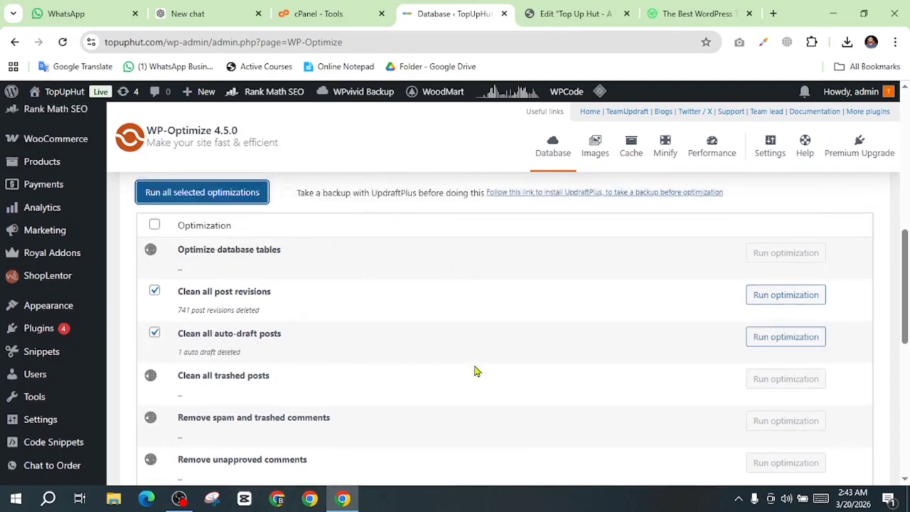
{"action": "scroll", "coordinate": [476, 370], "scroll_direction": "down", "scroll_amount": 1}
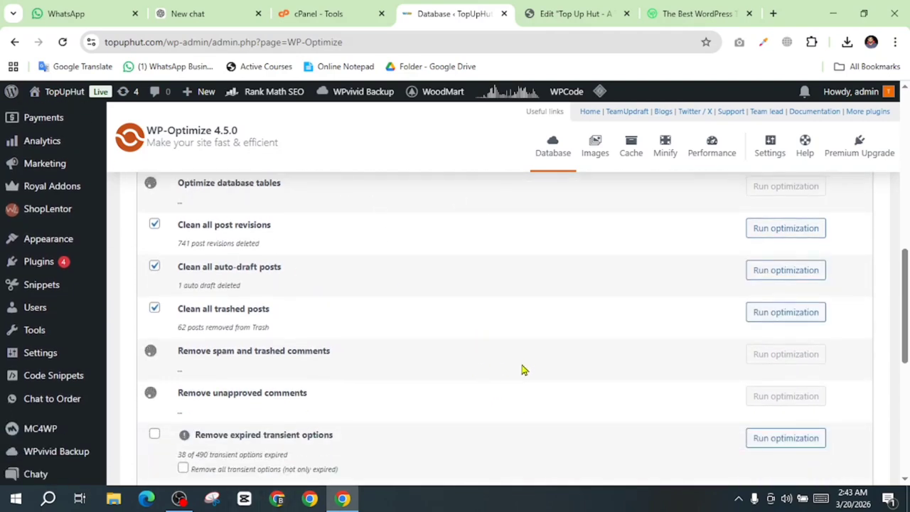
{"action": "scroll", "coordinate": [344, 349], "scroll_direction": "up", "scroll_amount": 1}
{"action": "scroll", "coordinate": [382, 347], "scroll_direction": "down", "scroll_amount": 1}
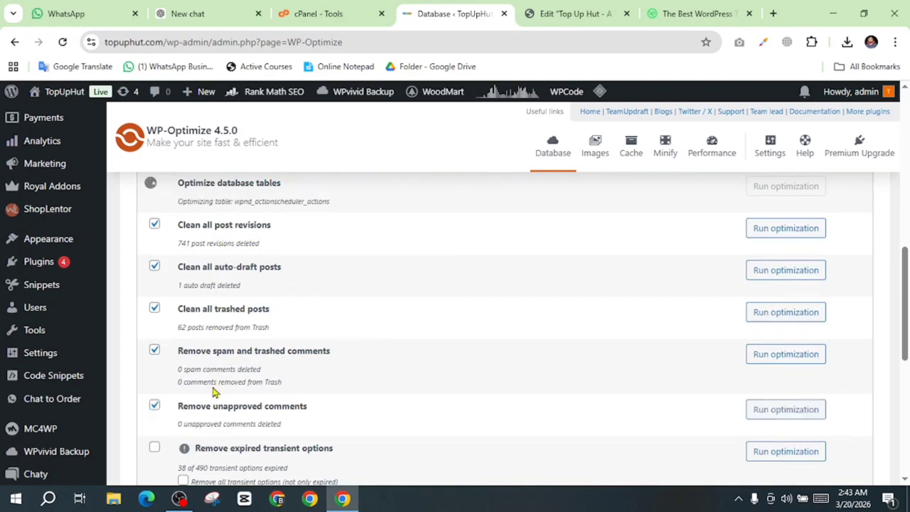
{"action": "scroll", "coordinate": [457, 366], "scroll_direction": "up", "scroll_amount": 1}
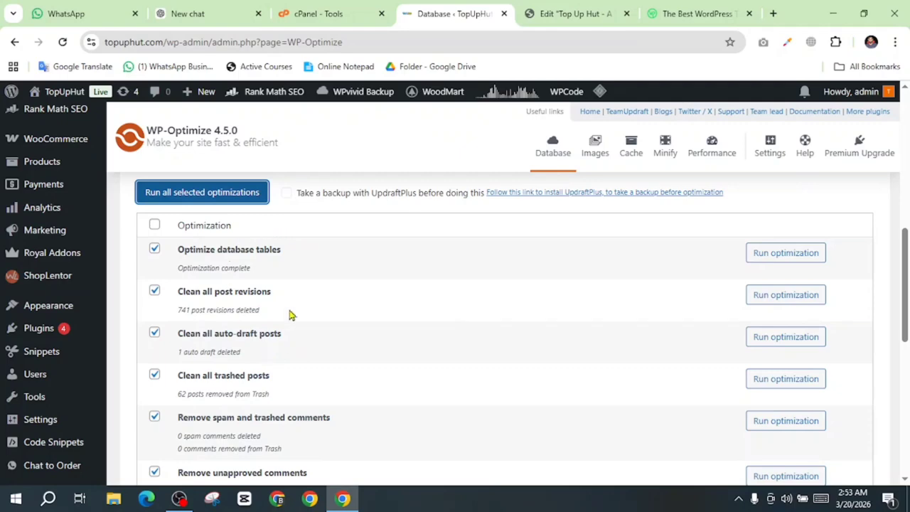
{"action": "scroll", "coordinate": [346, 367], "scroll_direction": "down", "scroll_amount": 1}
{"action": "scroll", "coordinate": [375, 358], "scroll_direction": "up", "scroll_amount": 2}
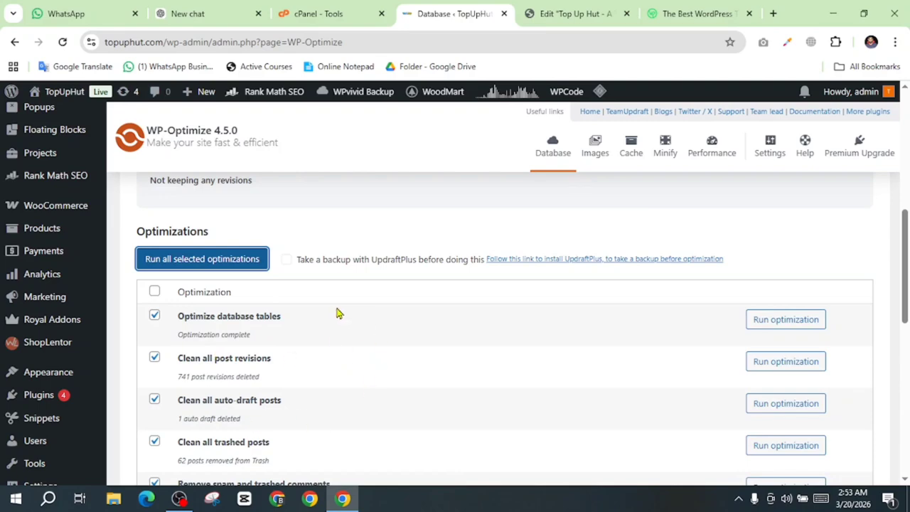
{"action": "left_click", "coordinate": [361, 219]}
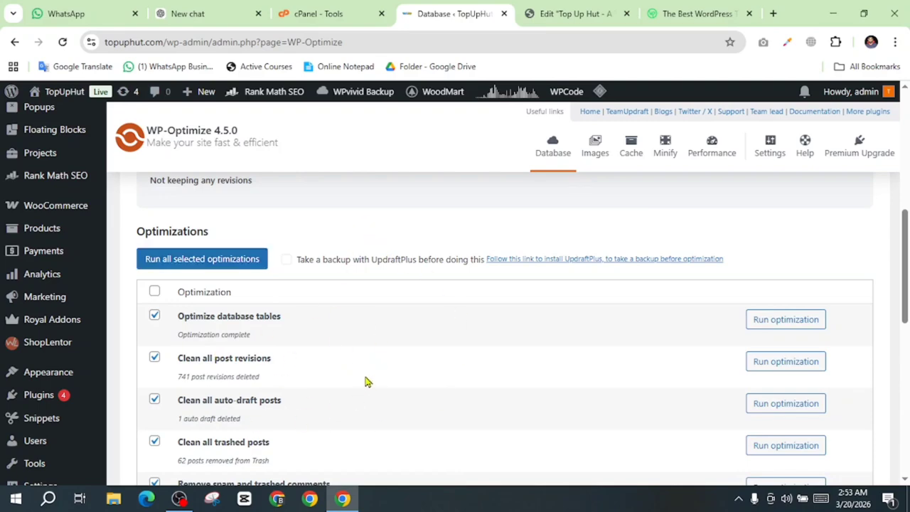
- Switch to the Elementor editor of the Top Up Hut page, publish the page and look over its sections
{"action": "left_click", "coordinate": [580, 9]}
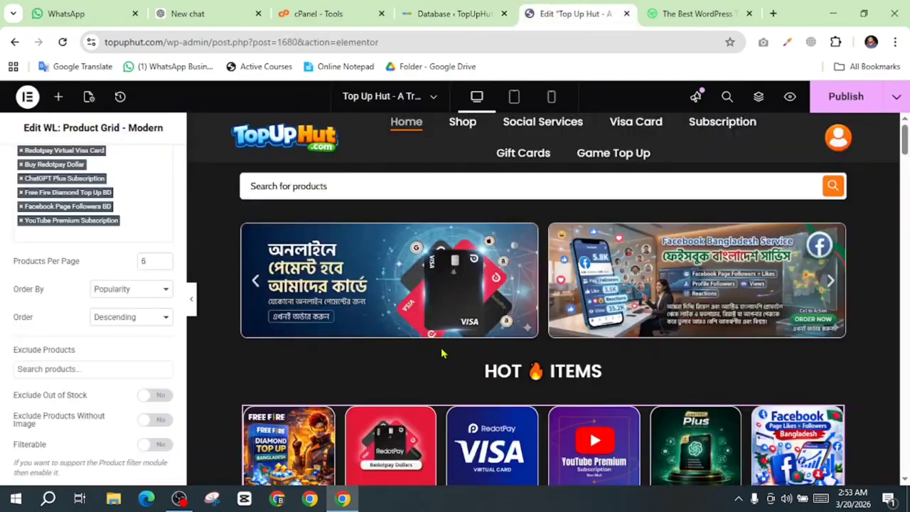
{"action": "scroll", "coordinate": [442, 354], "scroll_direction": "down", "scroll_amount": 2}
{"action": "scroll", "coordinate": [438, 368], "scroll_direction": "up", "scroll_amount": 2}
{"action": "scroll", "coordinate": [106, 313], "scroll_direction": "up", "scroll_amount": 2}
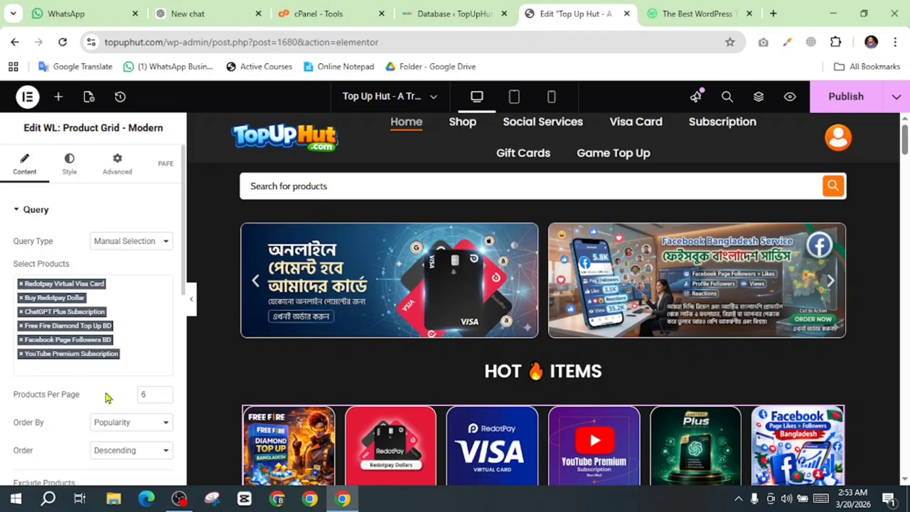
{"action": "left_click", "coordinate": [847, 99]}
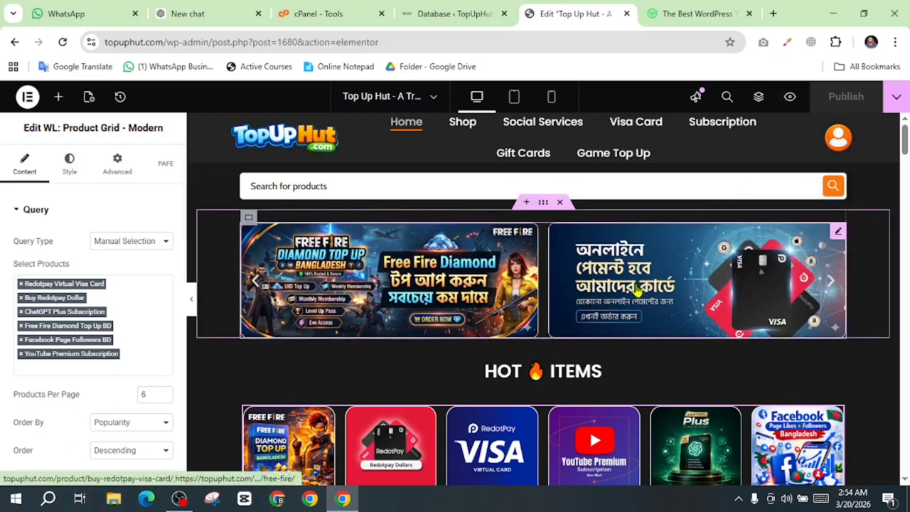
{"action": "scroll", "coordinate": [614, 348], "scroll_direction": "down", "scroll_amount": 10}
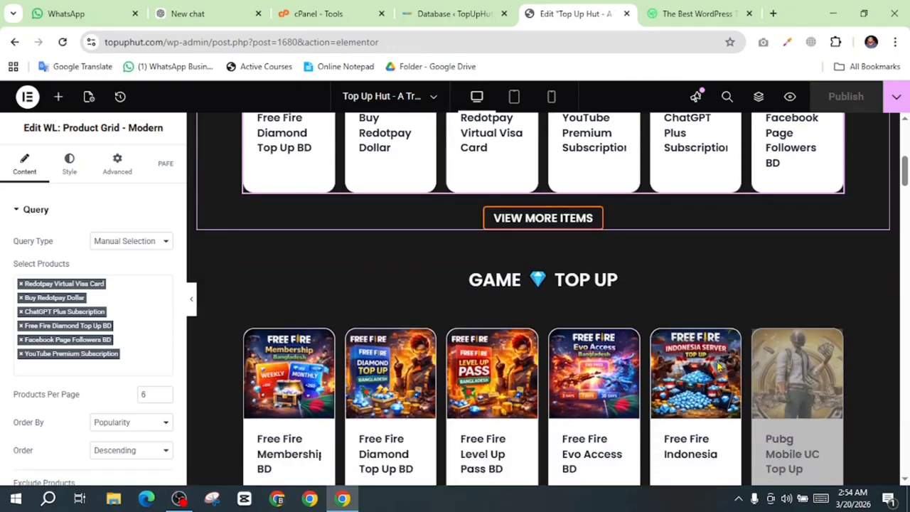
{"action": "scroll", "coordinate": [803, 354], "scroll_direction": "up", "scroll_amount": 10}
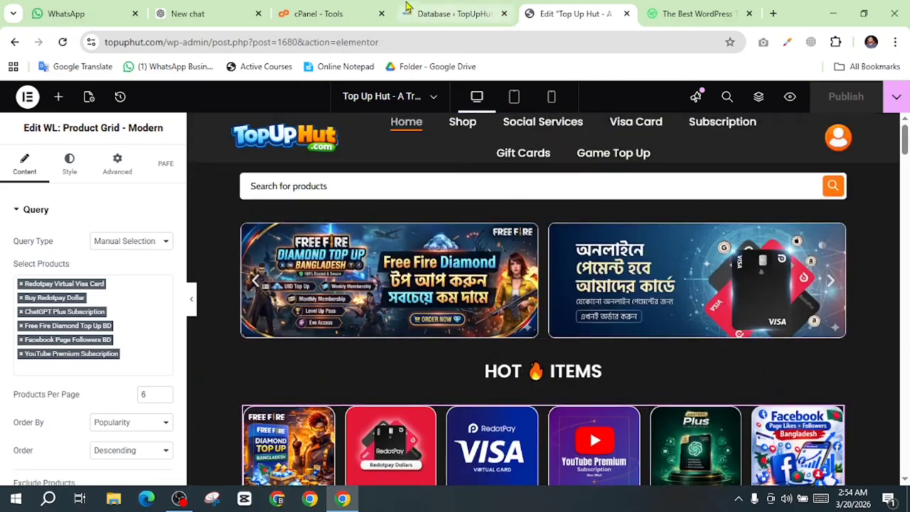
- Revisit the WP-Optimize database page and browse the ready-made website products on the wpcreatorbd.com home page
{"action": "left_click", "coordinate": [450, 11]}
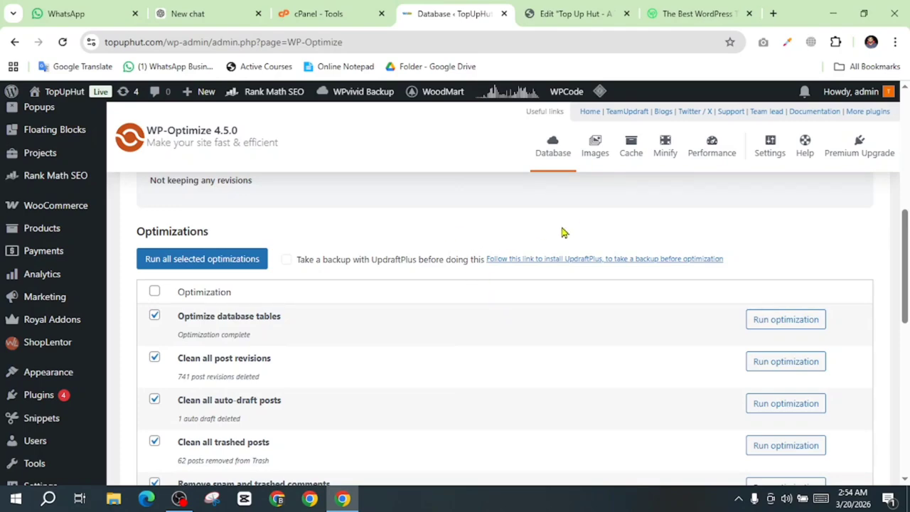
{"action": "scroll", "coordinate": [562, 233], "scroll_direction": "up", "scroll_amount": 2}
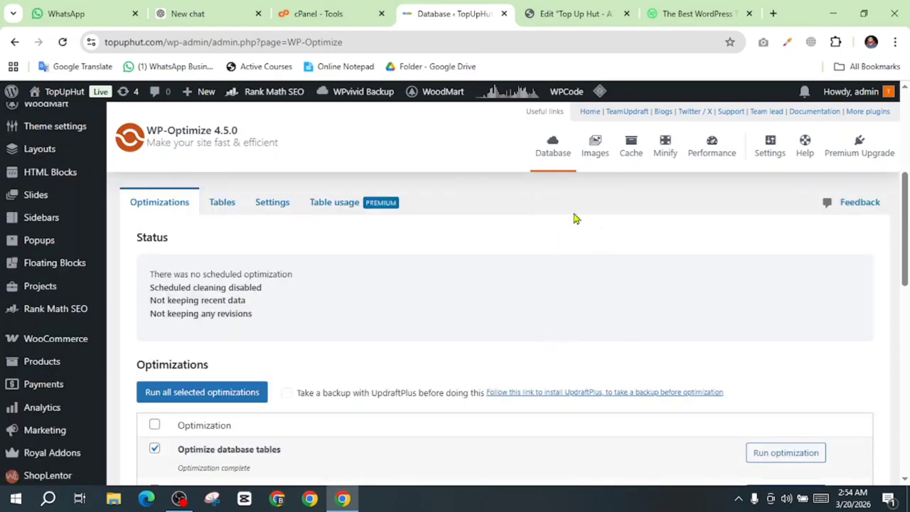
{"action": "left_click", "coordinate": [687, 14]}
{"action": "scroll", "coordinate": [238, 252], "scroll_direction": "down", "scroll_amount": 5}
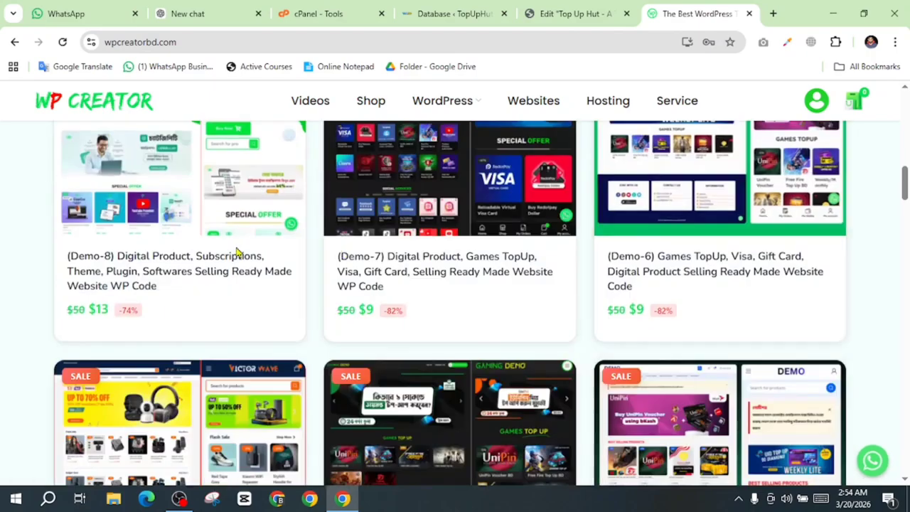
{"action": "scroll", "coordinate": [741, 260], "scroll_direction": "down", "scroll_amount": 6}
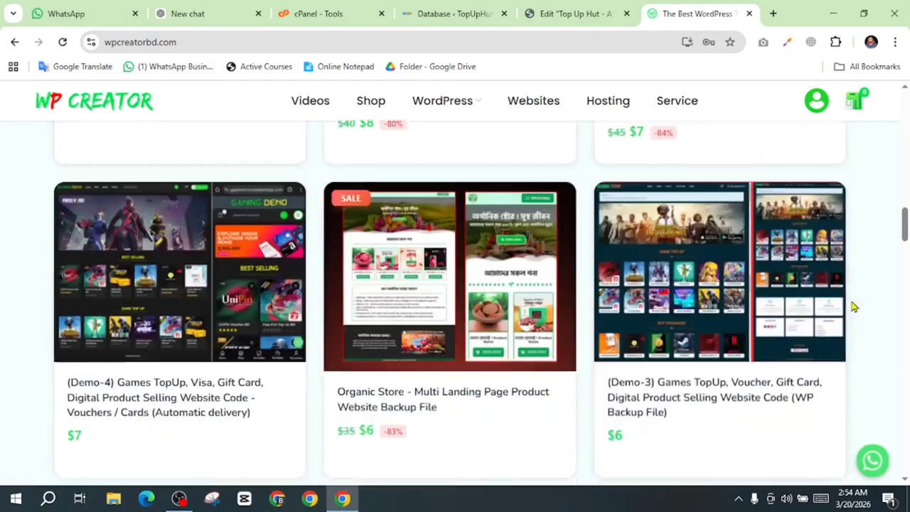
{"action": "scroll", "coordinate": [854, 307], "scroll_direction": "up", "scroll_amount": 15}
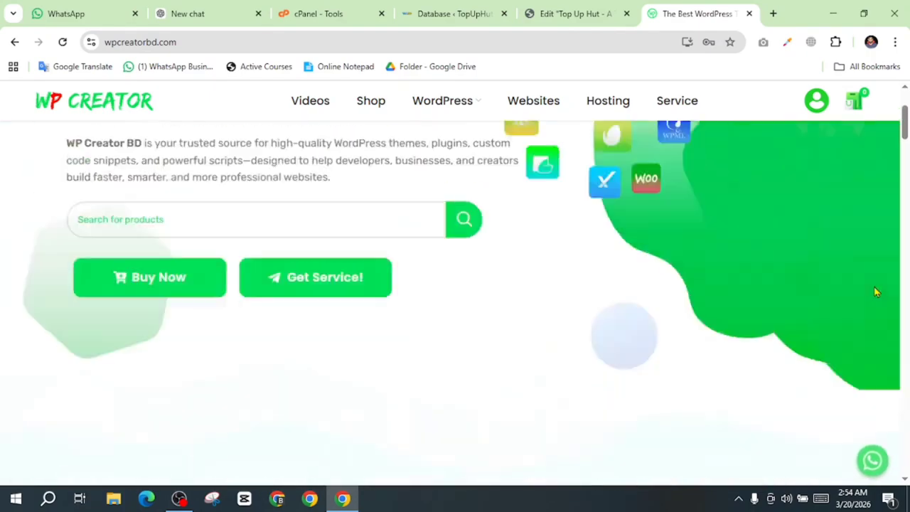
{"action": "scroll", "coordinate": [526, 341], "scroll_direction": "up", "scroll_amount": 2}
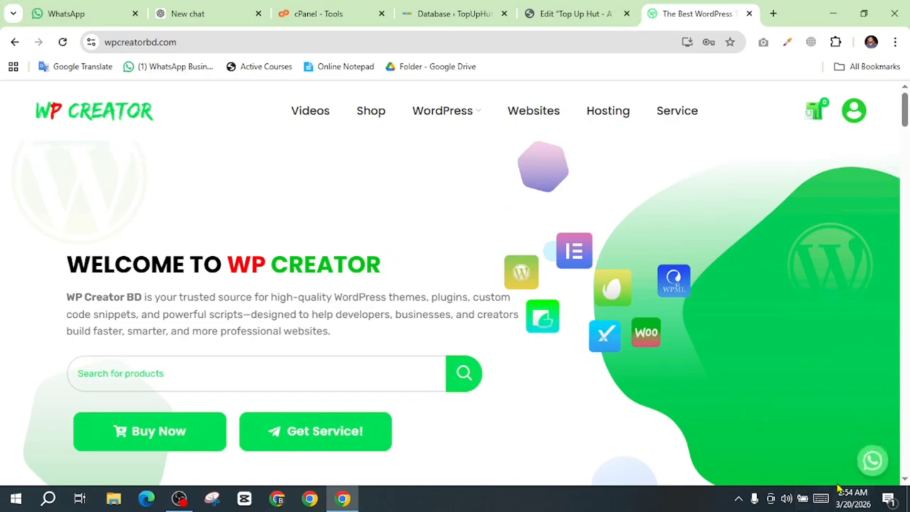
{"action": "scroll", "coordinate": [679, 439], "scroll_direction": "down", "scroll_amount": 7}
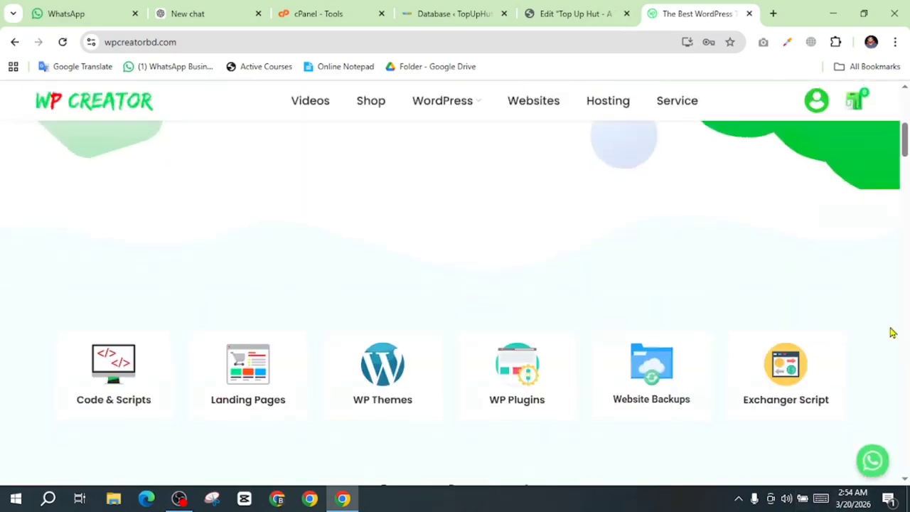
{"action": "scroll", "coordinate": [867, 402], "scroll_direction": "down", "scroll_amount": 4}
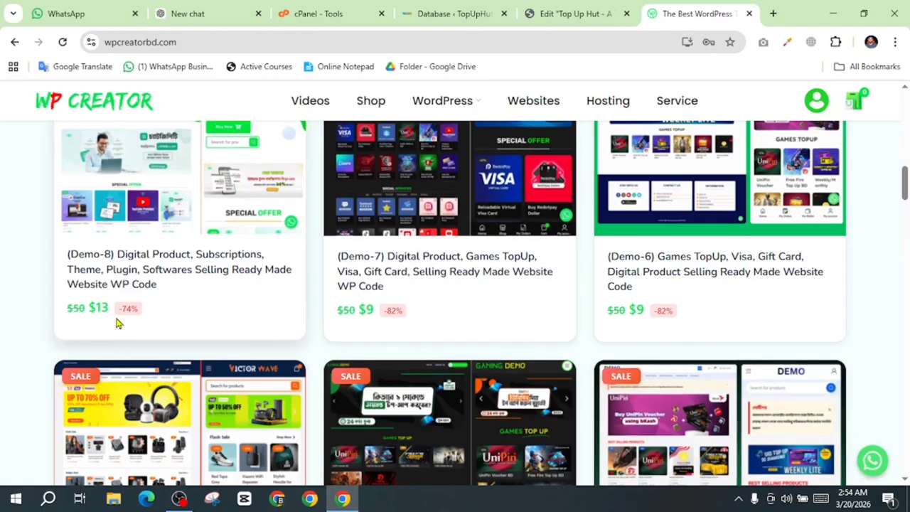
{"action": "scroll", "coordinate": [827, 355], "scroll_direction": "down", "scroll_amount": 14}
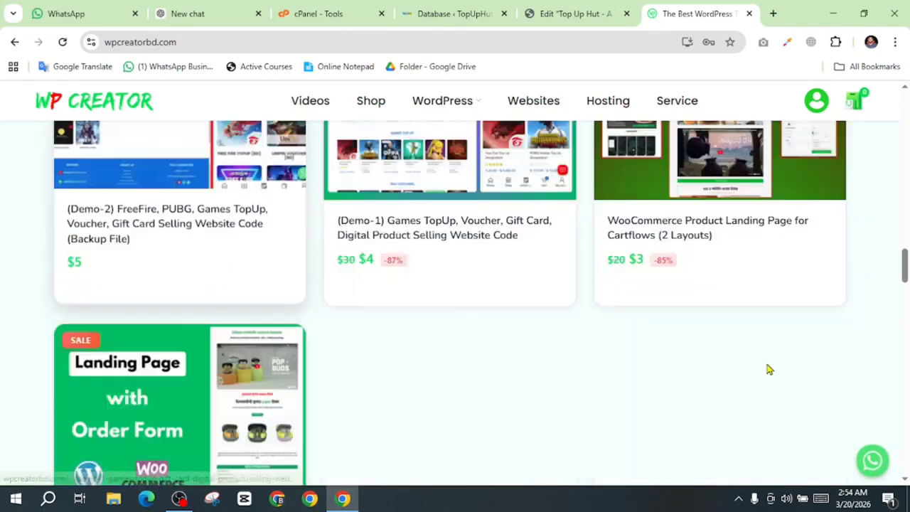
{"action": "scroll", "coordinate": [852, 367], "scroll_direction": "up", "scroll_amount": 18}
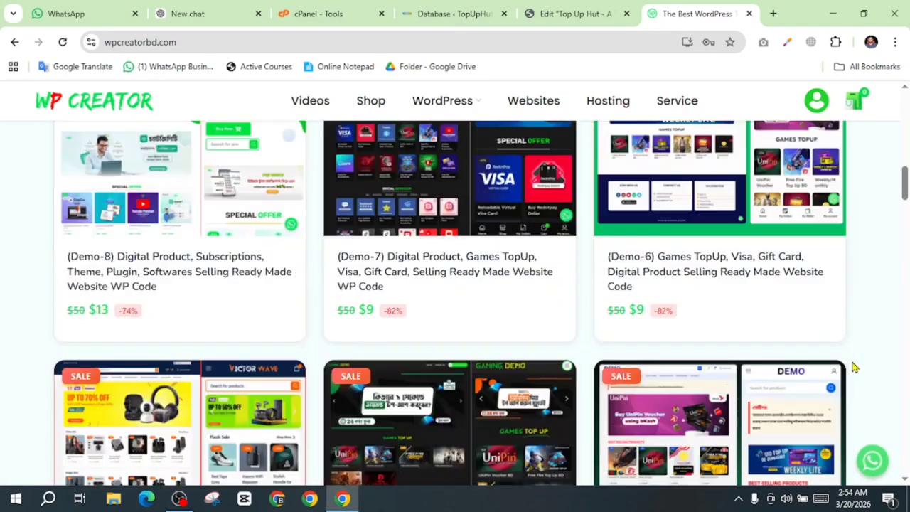
{"action": "scroll", "coordinate": [856, 367], "scroll_direction": "up", "scroll_amount": 5}
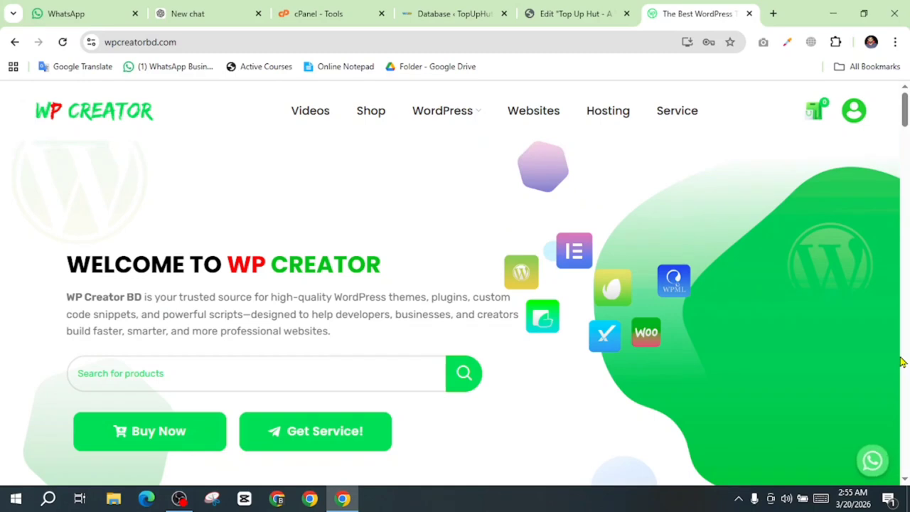